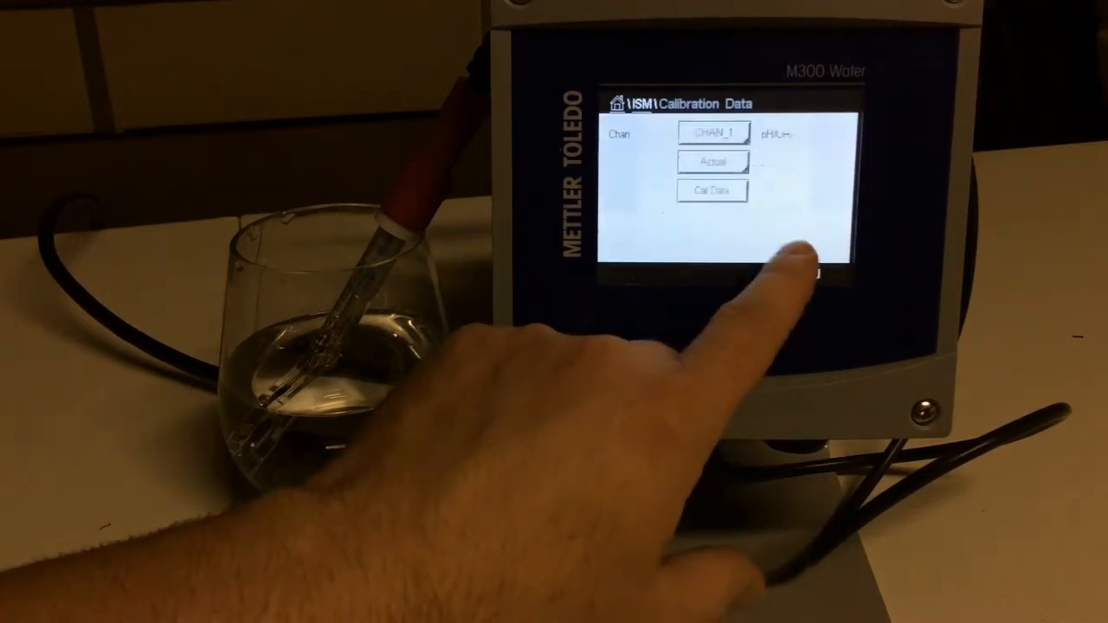
# Return from the Calibration Data page to the ISM menu
pyautogui.click(811, 273)
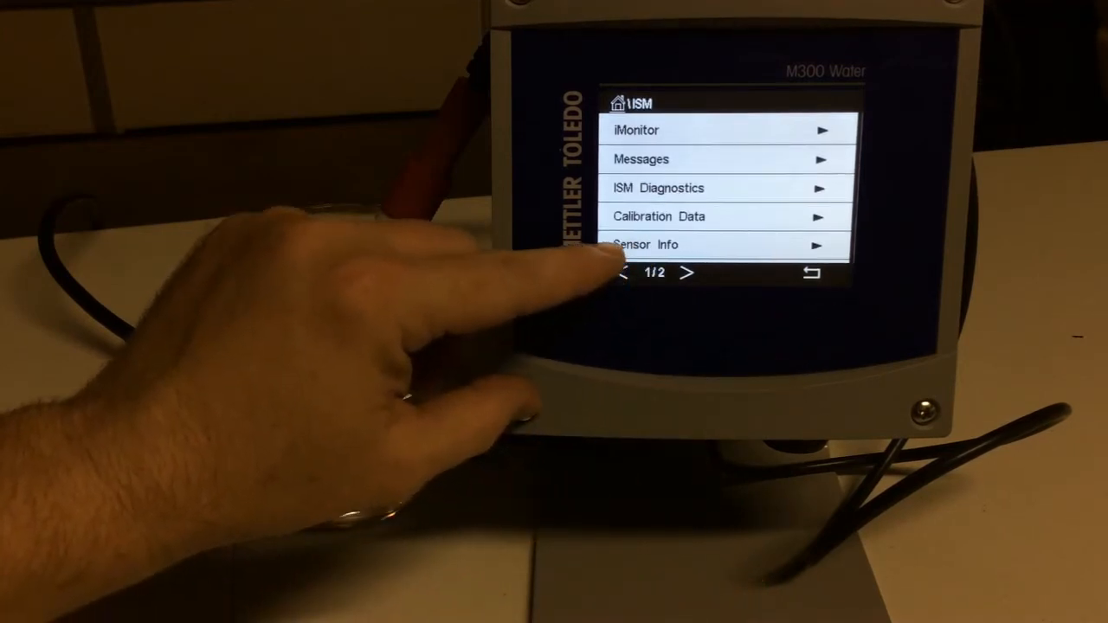
# View the InPro3250i sensor info, then show the transmitter HW/SW Version page (S/N B852002424, SW 11.01)
pyautogui.click(645, 245)
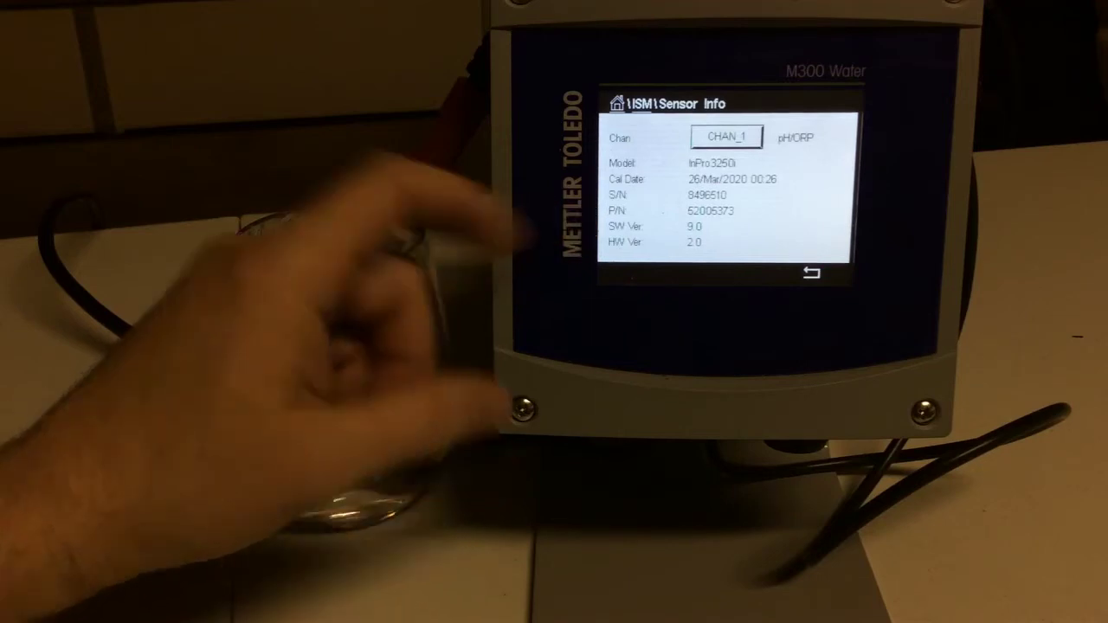
pyautogui.click(811, 272)
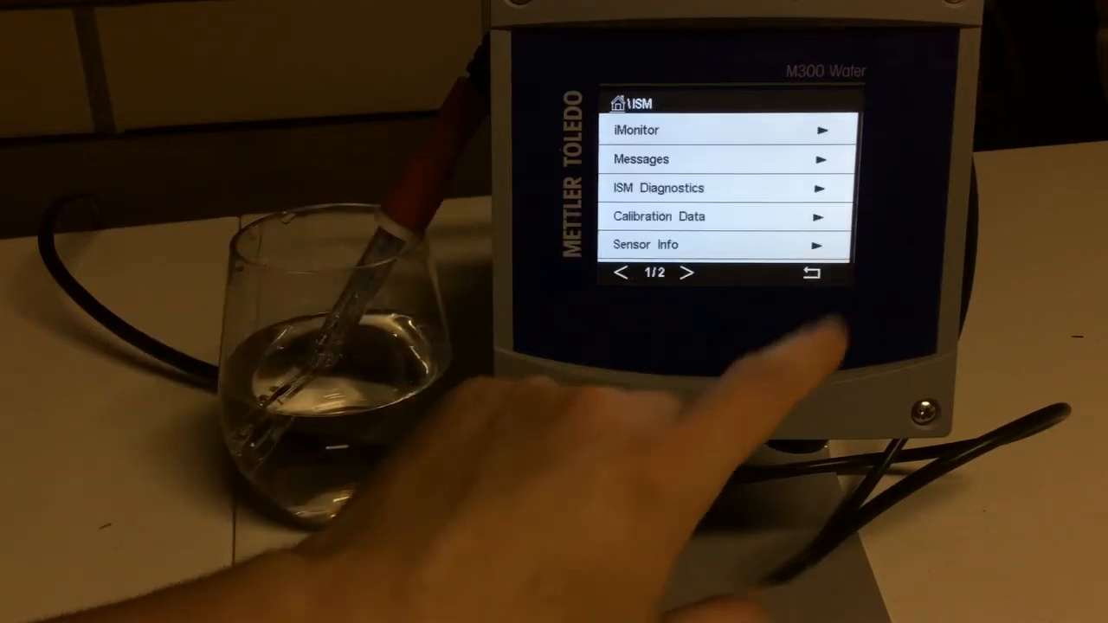
pyautogui.click(686, 272)
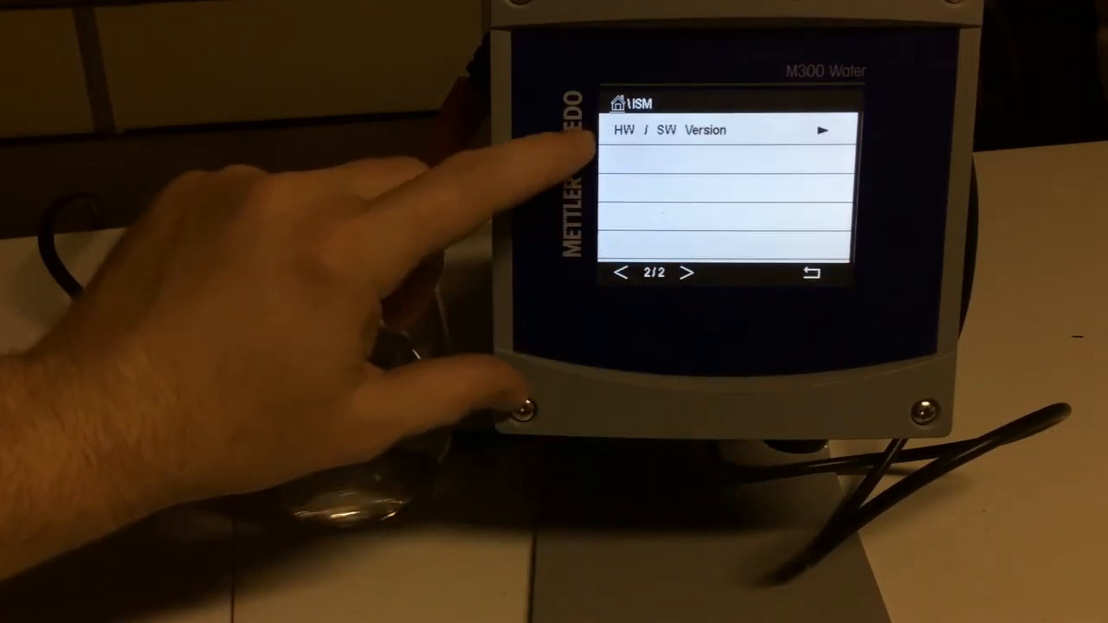
pyautogui.click(658, 129)
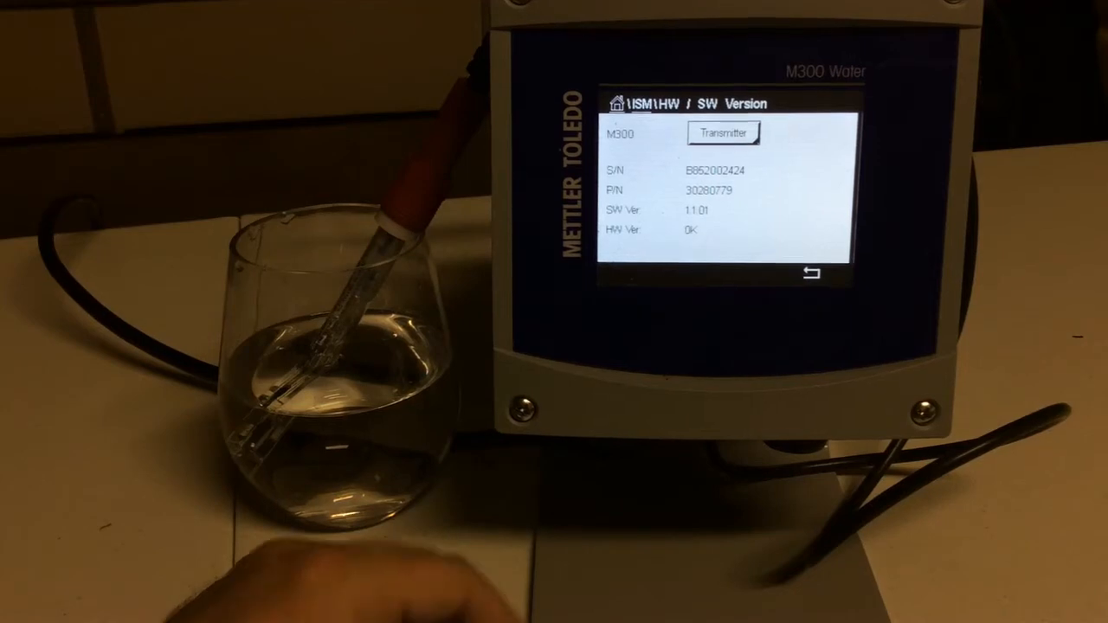
# Show ISM Diagnostics from the favourites, then return to the Favorite list
pyautogui.click(812, 274)
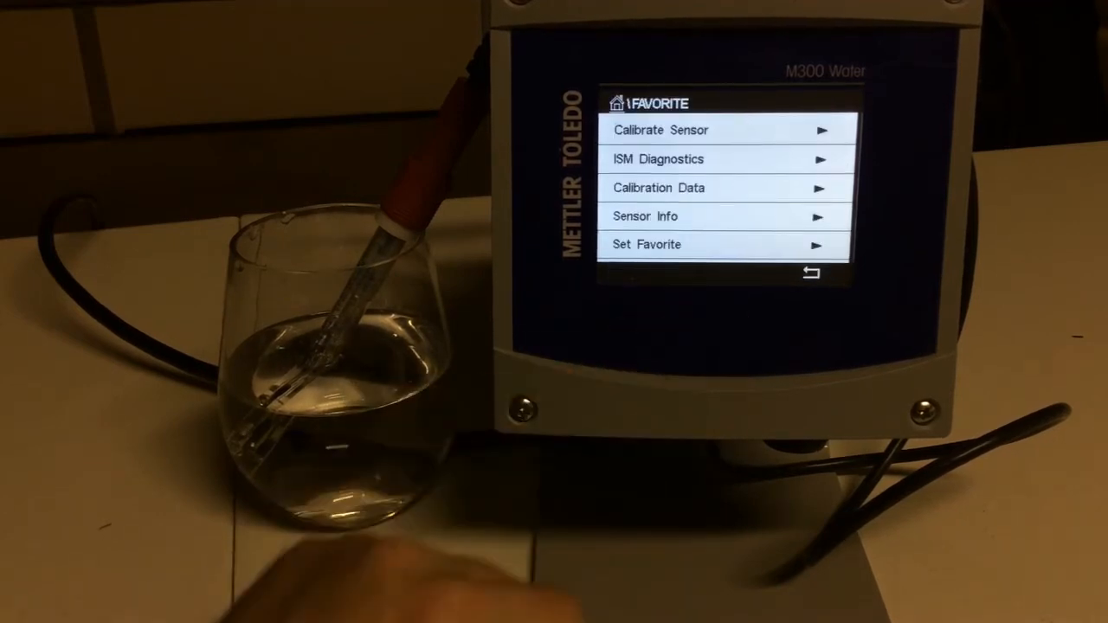
pyautogui.click(641, 158)
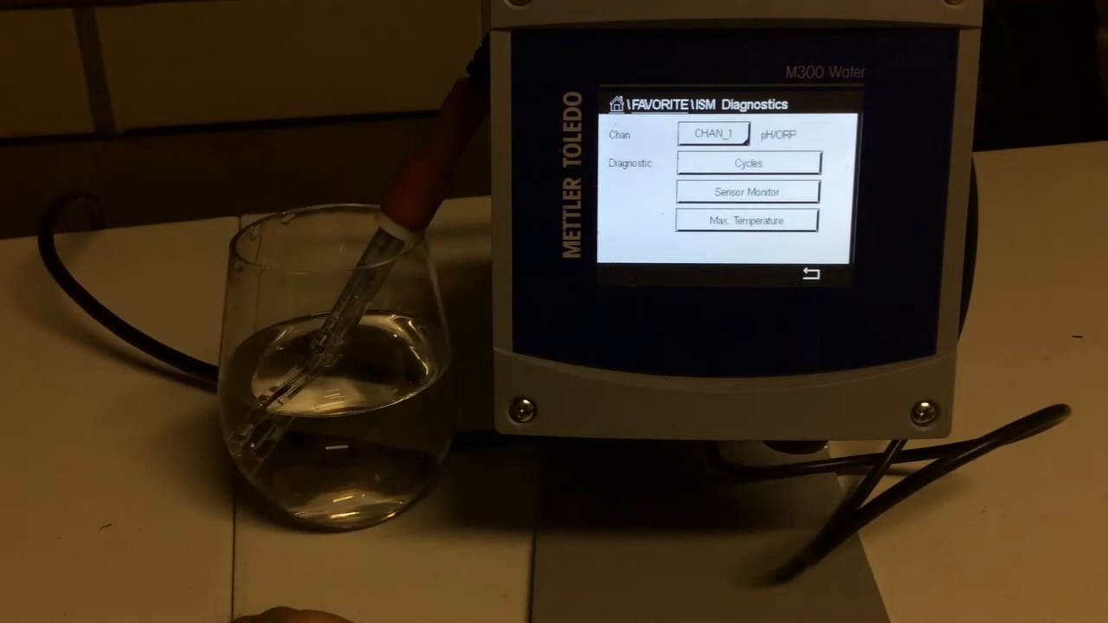
pyautogui.click(811, 273)
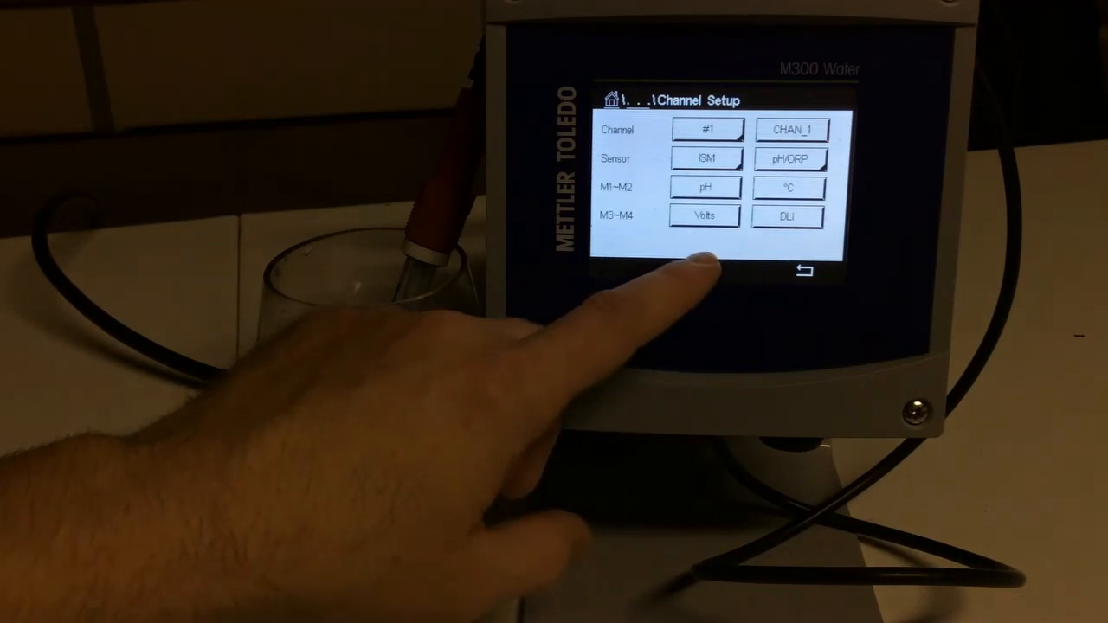
# Set channel 1's second measurement to °F and confirm it
pyautogui.click(789, 189)
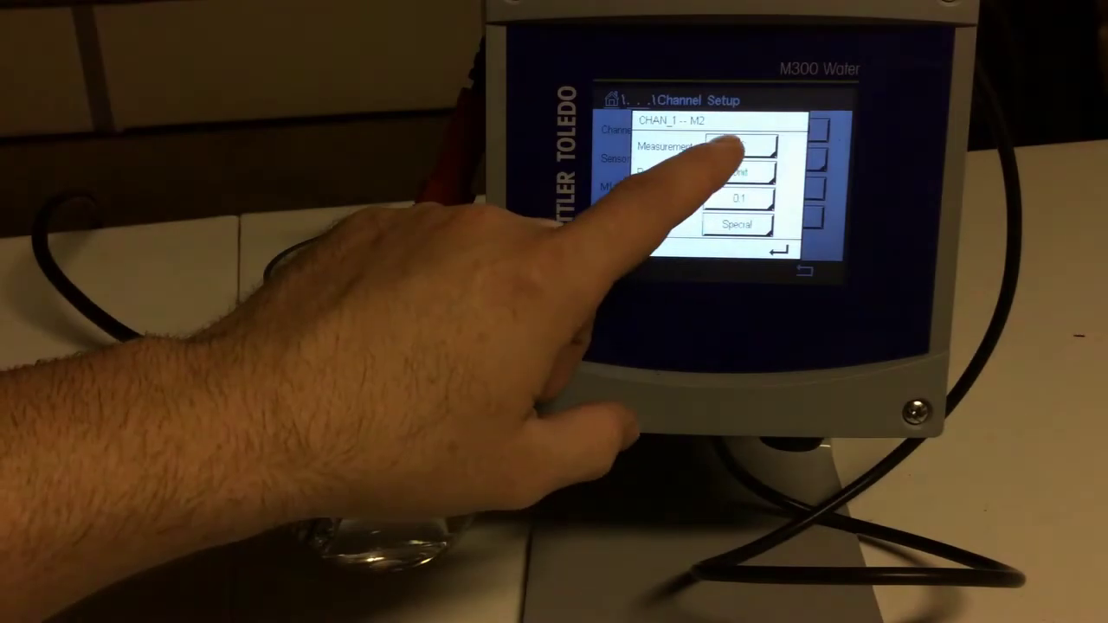
pyautogui.click(738, 145)
pyautogui.click(702, 212)
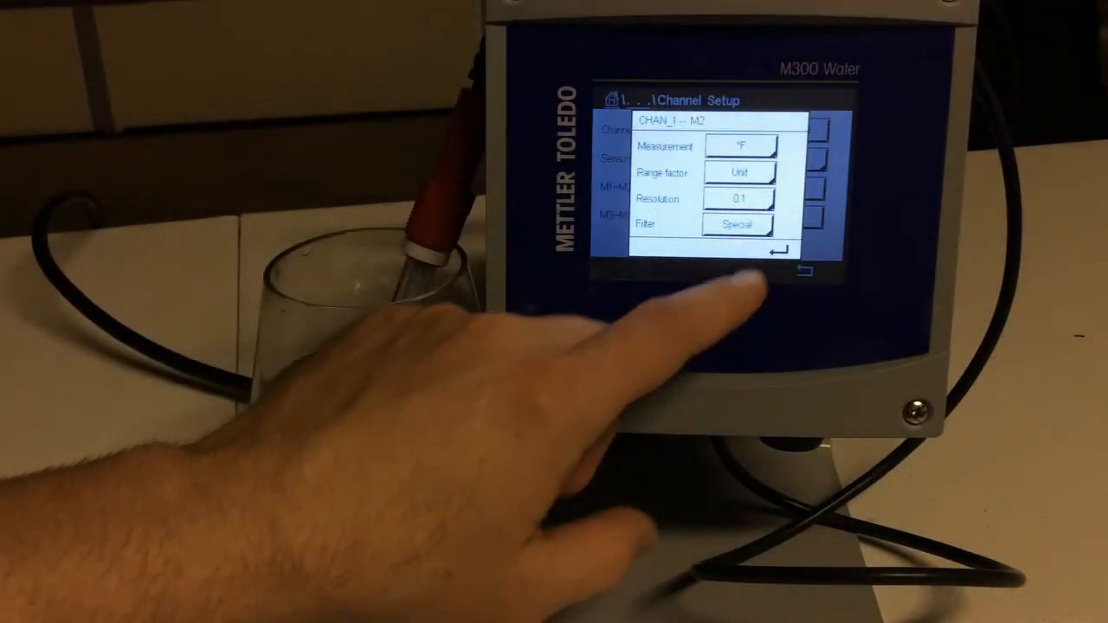
pyautogui.click(782, 253)
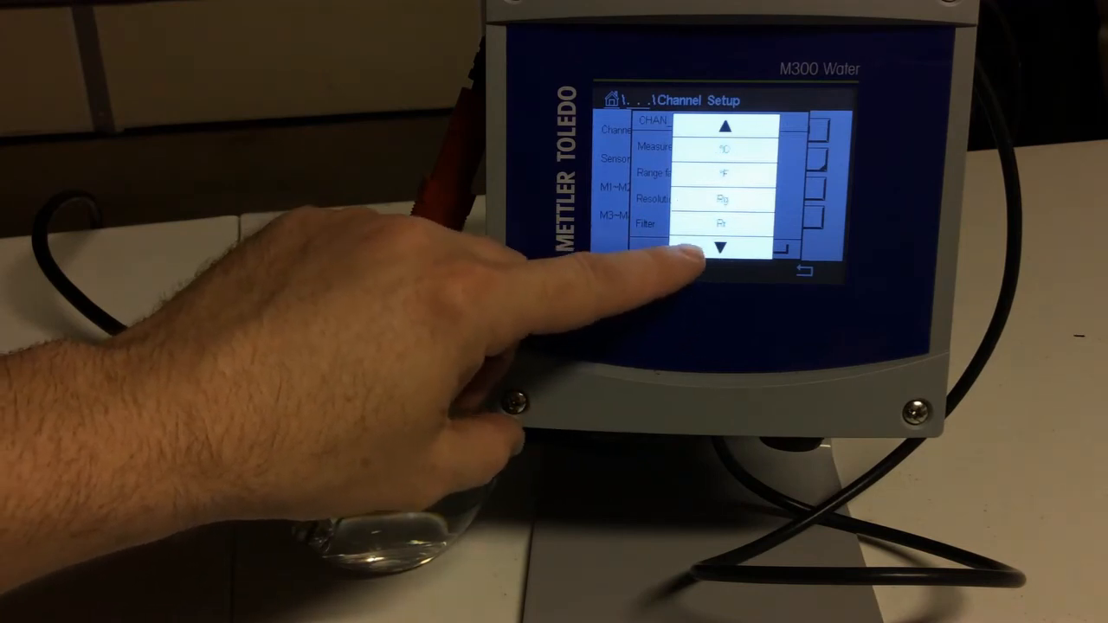
# Set channel 1's third measurement to ACT and return to Channel Setup
pyautogui.click(710, 249)
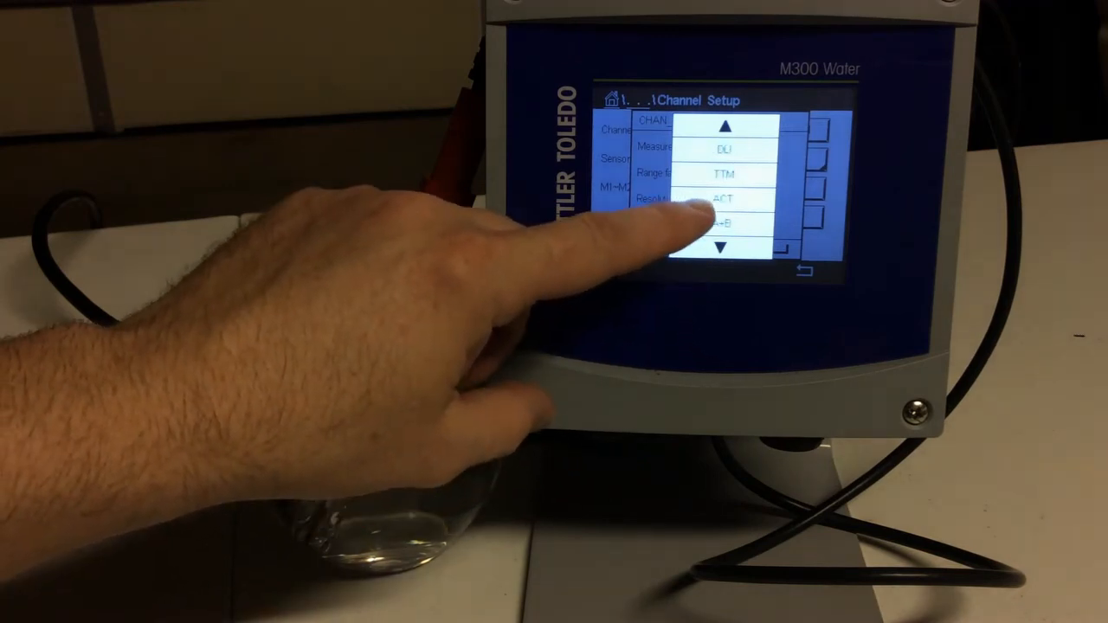
pyautogui.click(714, 199)
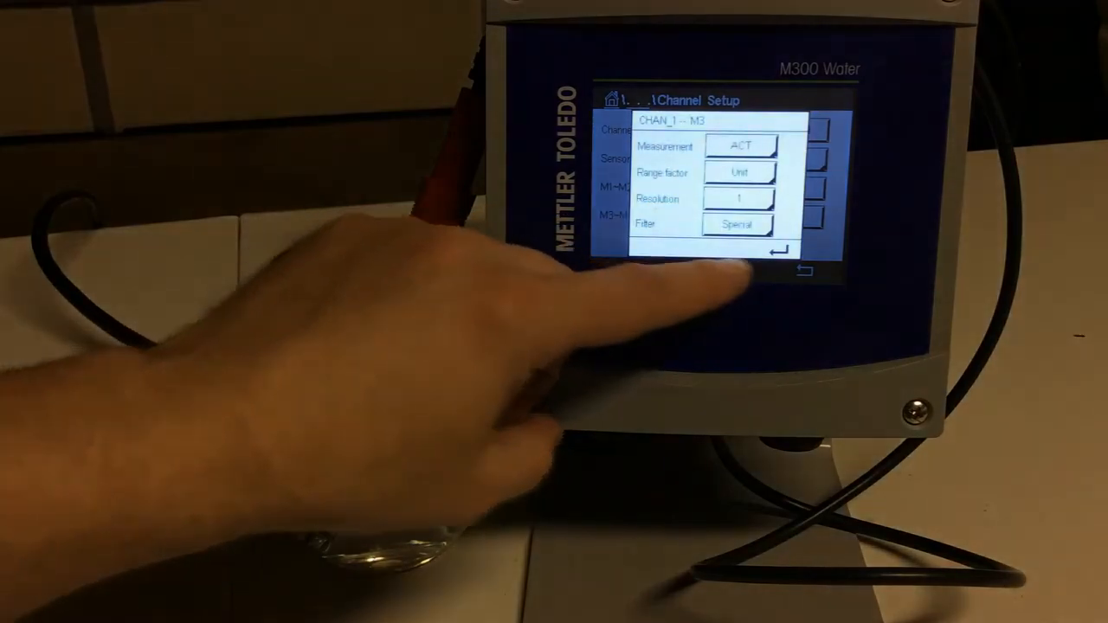
pyautogui.click(803, 270)
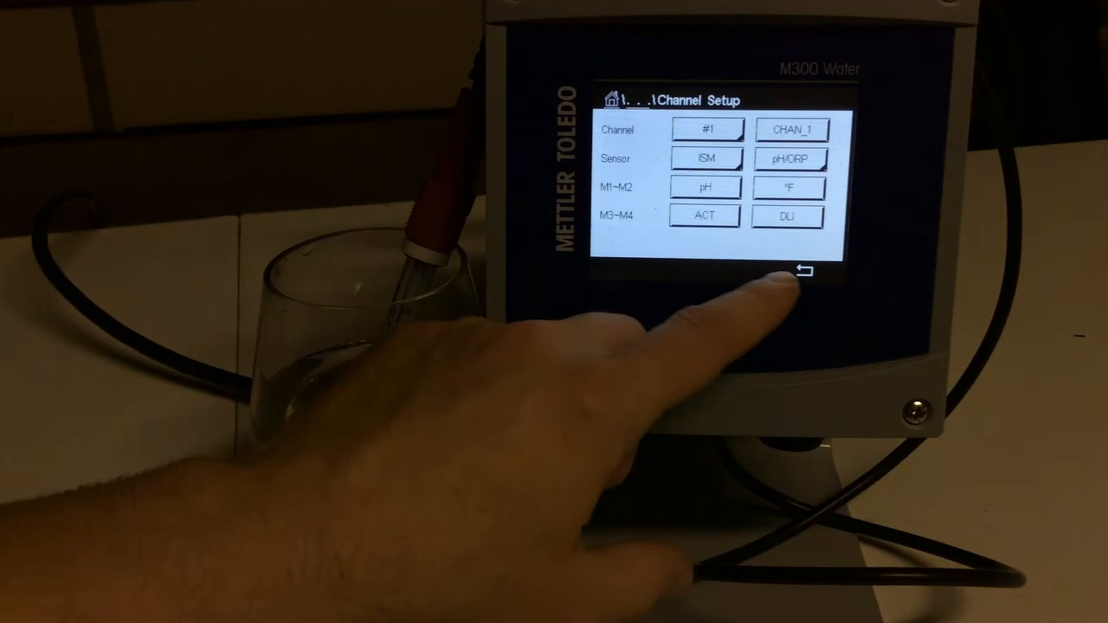
# Leave Channel Setup and confirm saving the pH, °F, ACT, DLI configuration
pyautogui.click(610, 97)
pyautogui.click(665, 217)
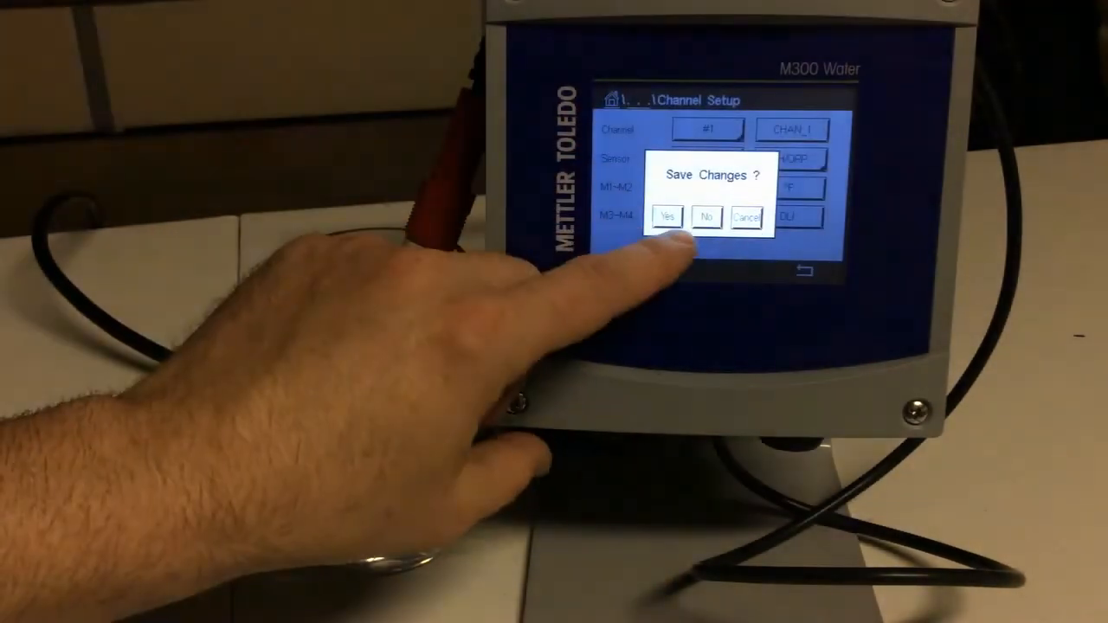